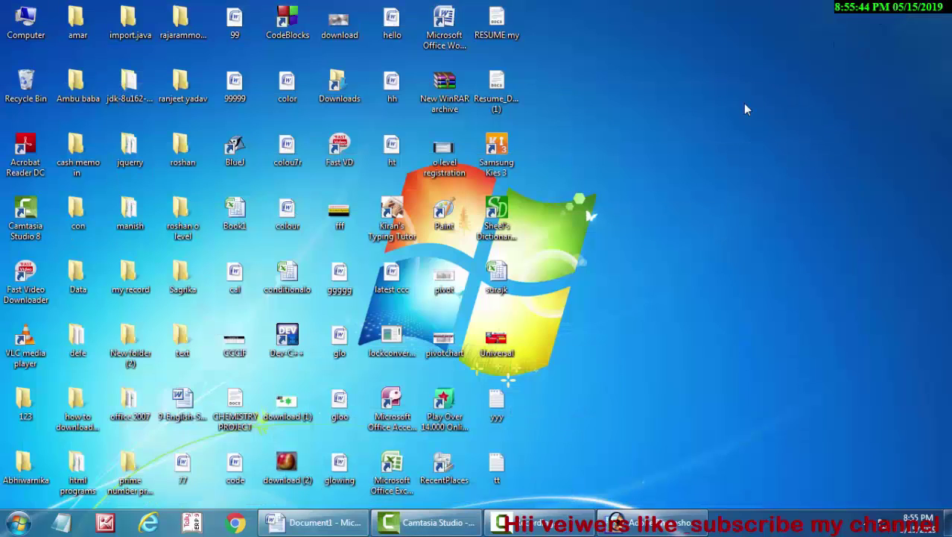
Refresh the desktop repeatedly from its right-click menu.
right_click(743, 104)
left_click(781, 143)
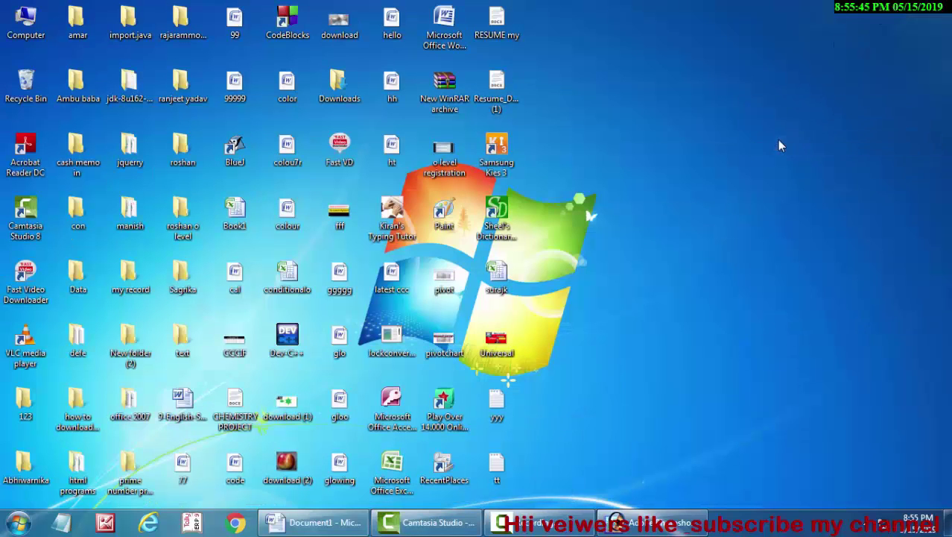
right_click(779, 173)
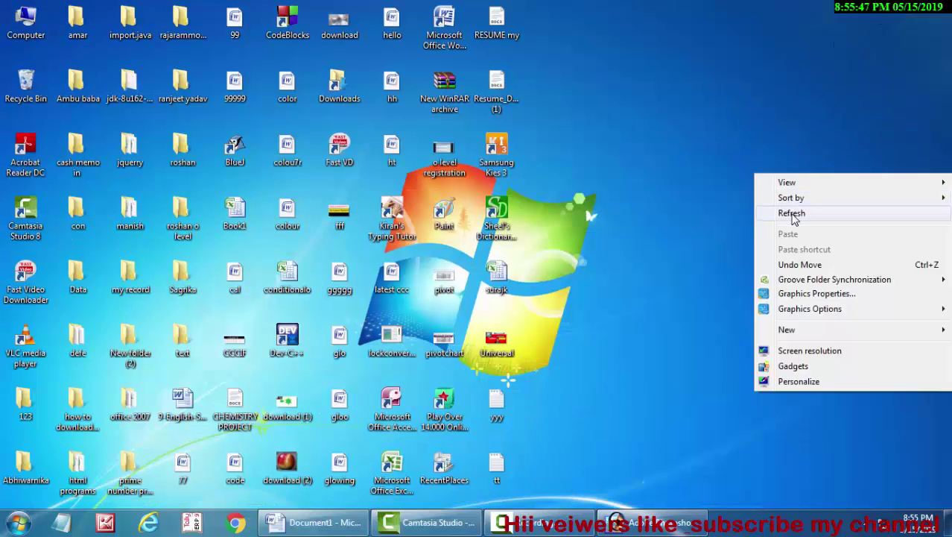
left_click(790, 215)
right_click(790, 215)
left_click(792, 255)
right_click(716, 143)
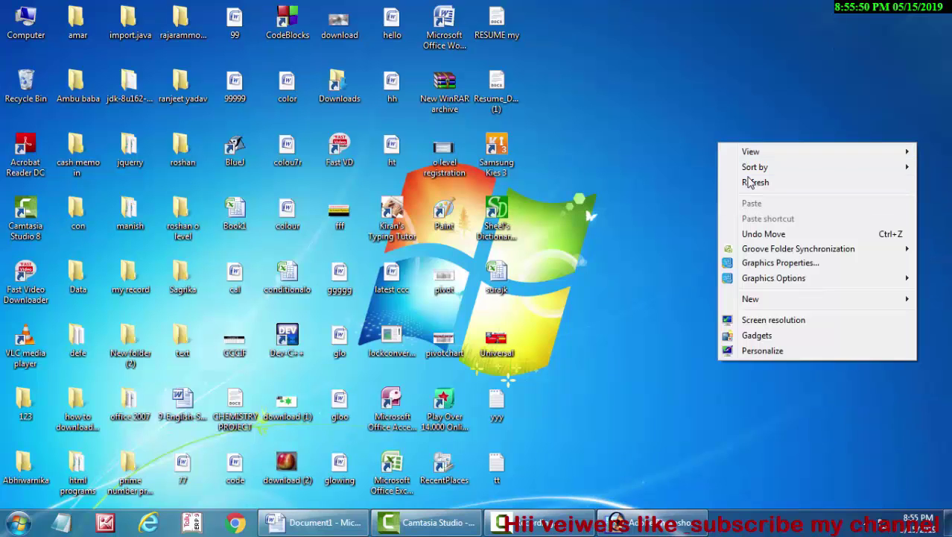
left_click(745, 184)
right_click(745, 172)
left_click(764, 218)
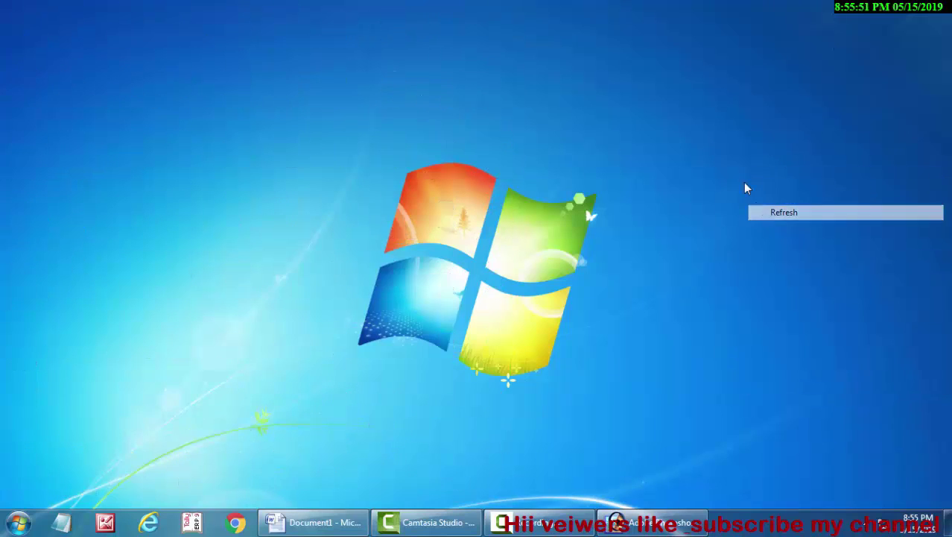
Refresh the desktop once more, then restore Document1 and place the cursor after the second heading.
right_click(742, 179)
left_click(757, 217)
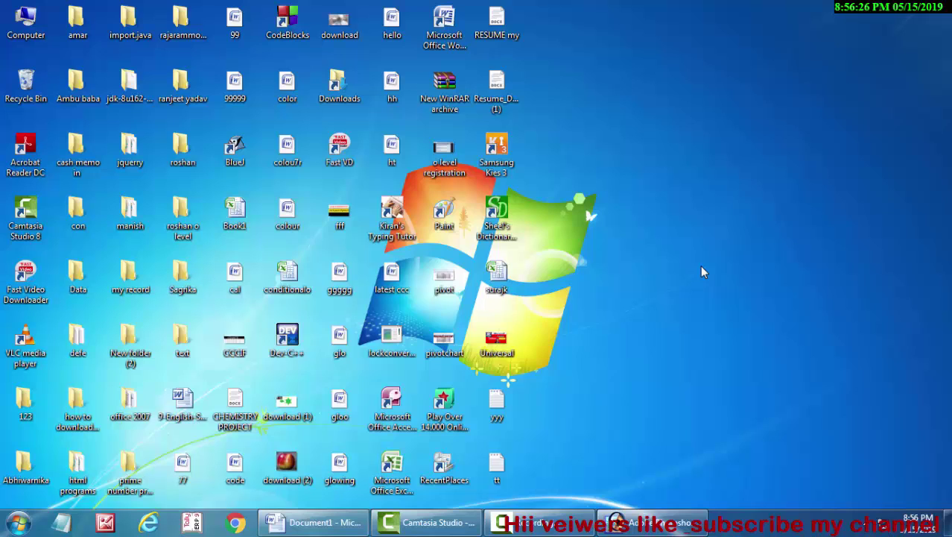
left_click(309, 523)
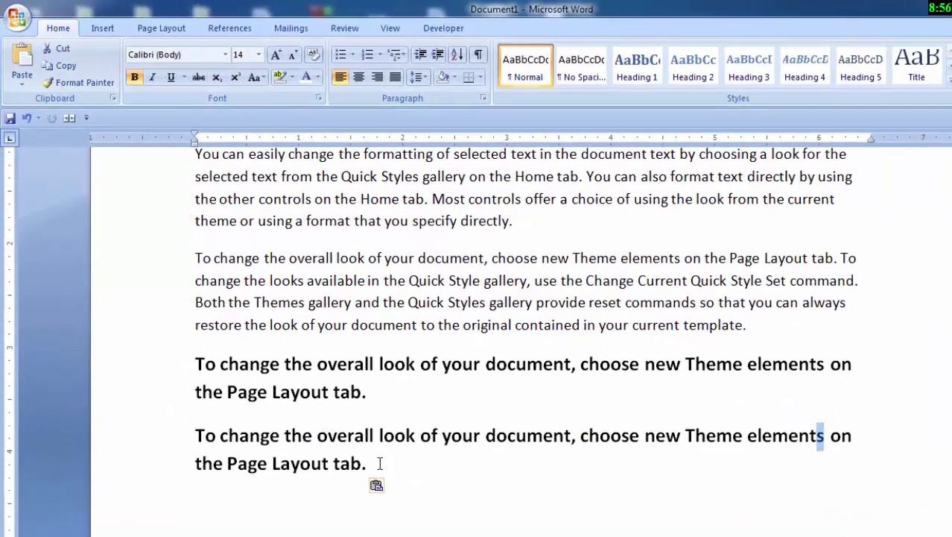
left_click(380, 463)
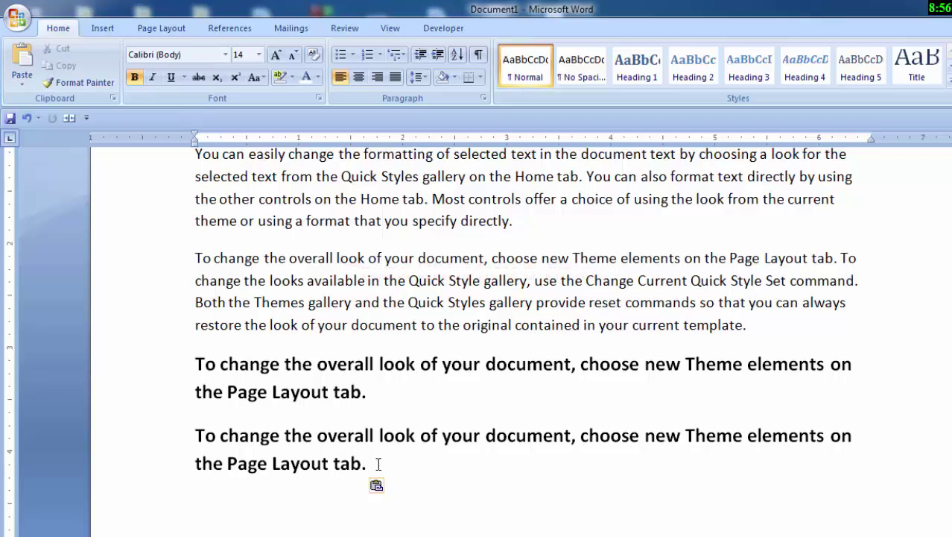
key("shift")
key("shift")
key("shift")
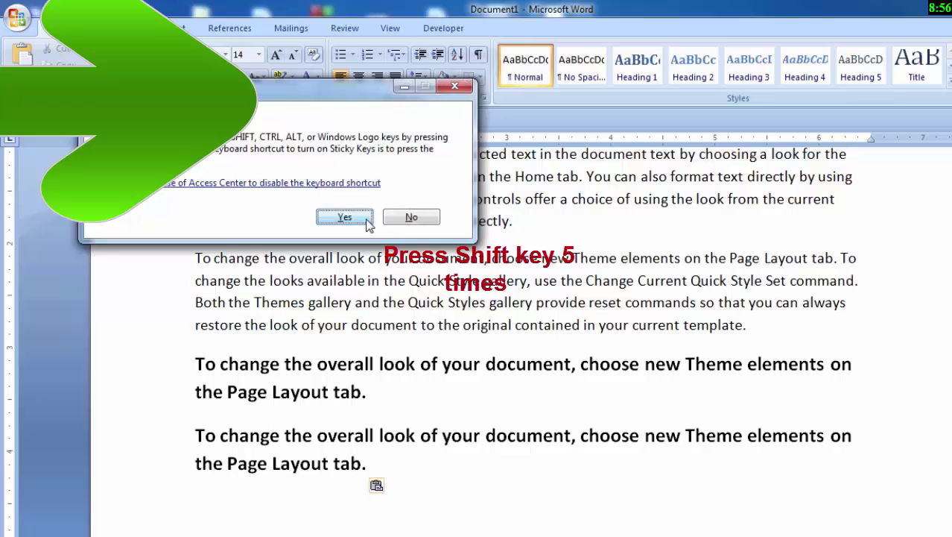
left_click(367, 222)
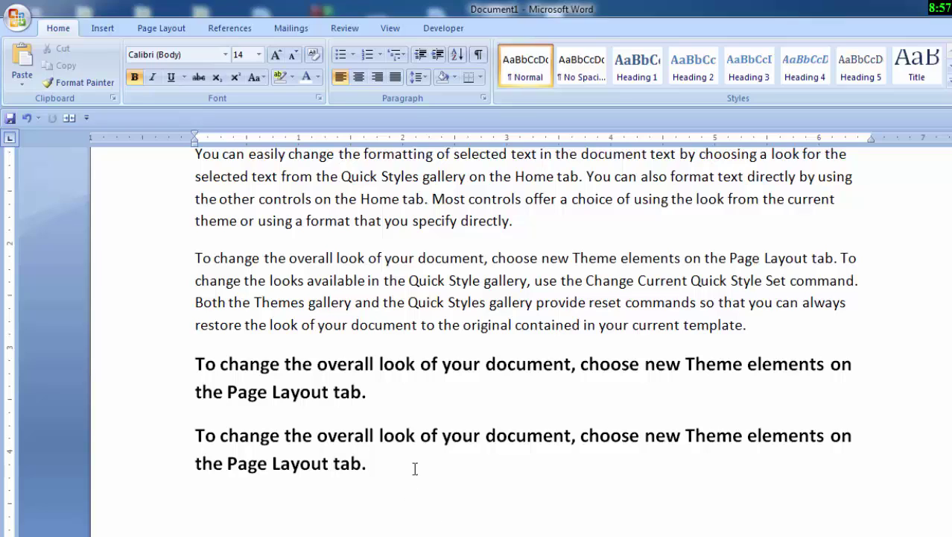
Select both lines of the bottom bold heading, then place the cursor at the heading's end.
mouse_move(399, 488)
left_mouse_down()
mouse_move(140, 502)
mouse_move(127, 487)
left_mouse_up()
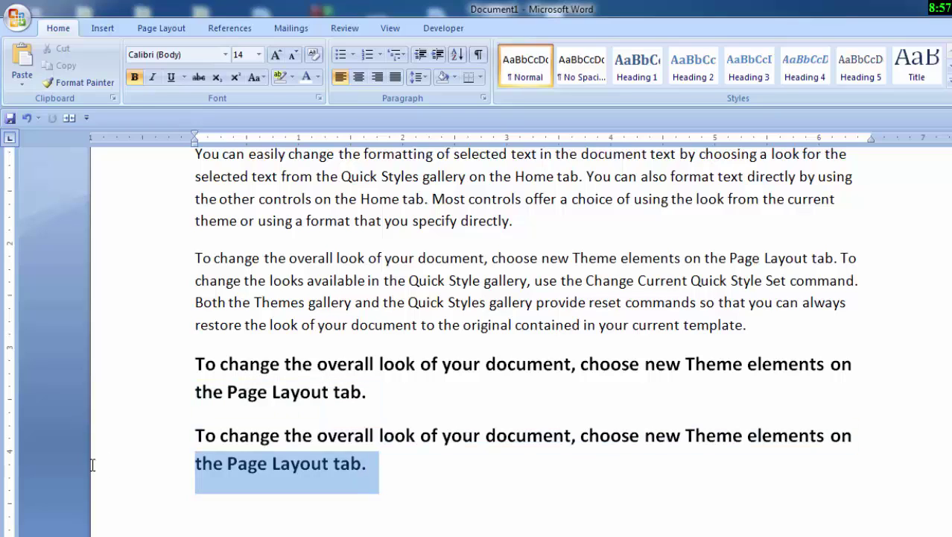
left_click_drag(89, 430, 91, 444)
key("ctrl+c")
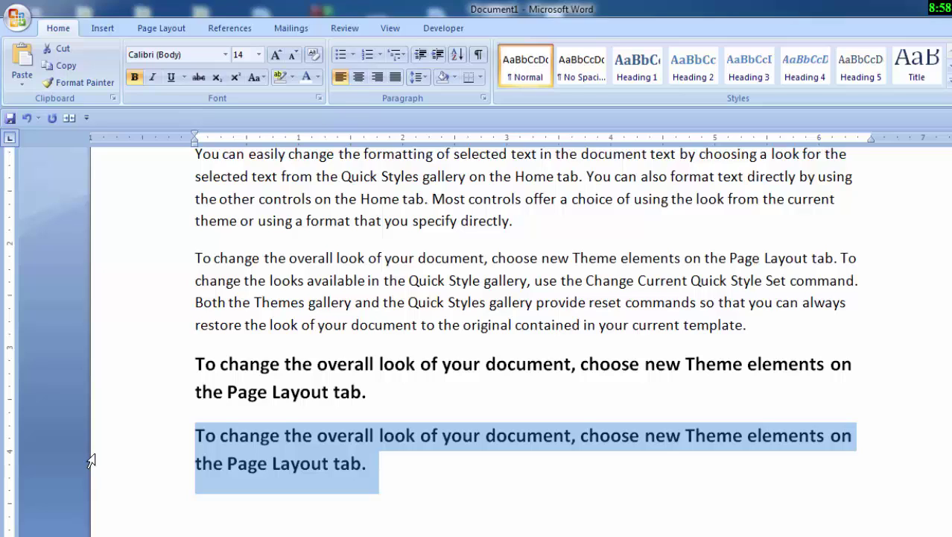
left_click(376, 476)
Start a new paragraph below the heading and paste third and fourth copies of it.
key("Return")
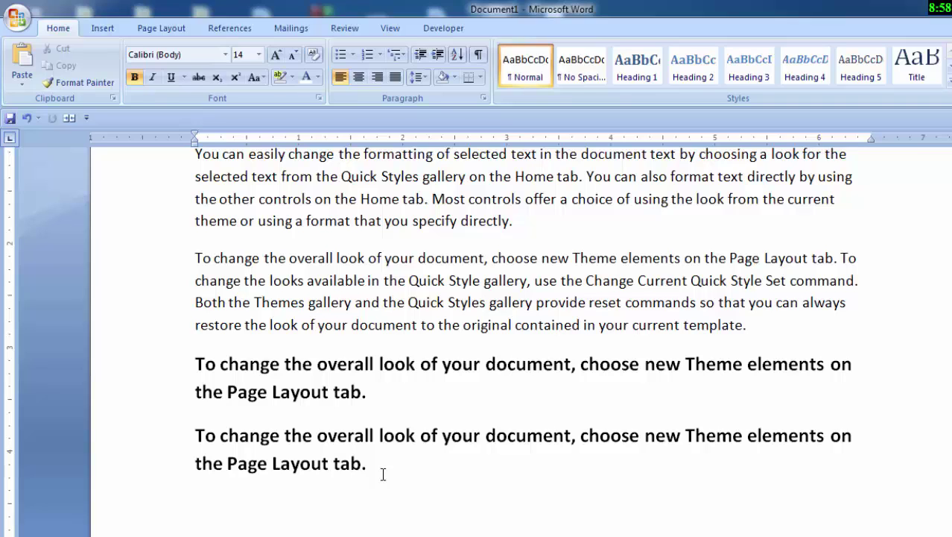
key("ctrl+v")
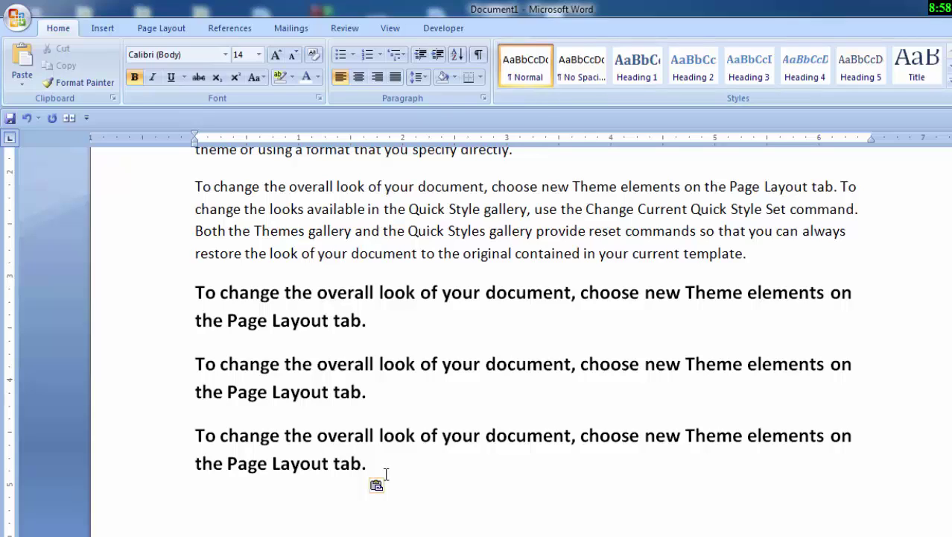
key("ctrl+v")
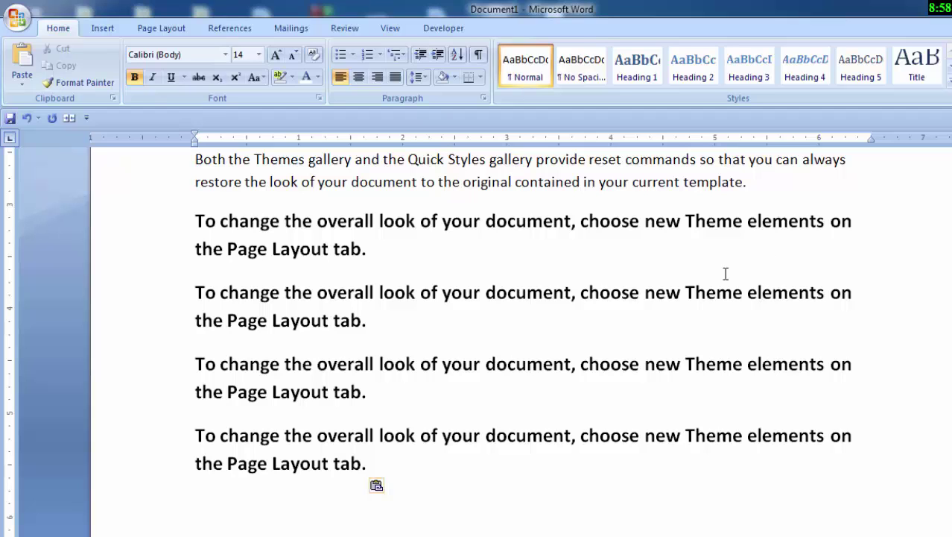
Bold the first paragraph's ending from 'other document building blocks' to 'current document look.'.
mouse_move(764, 182)
left_mouse_down()
mouse_move(760, 143)
mouse_move(2, 81)
left_mouse_up()
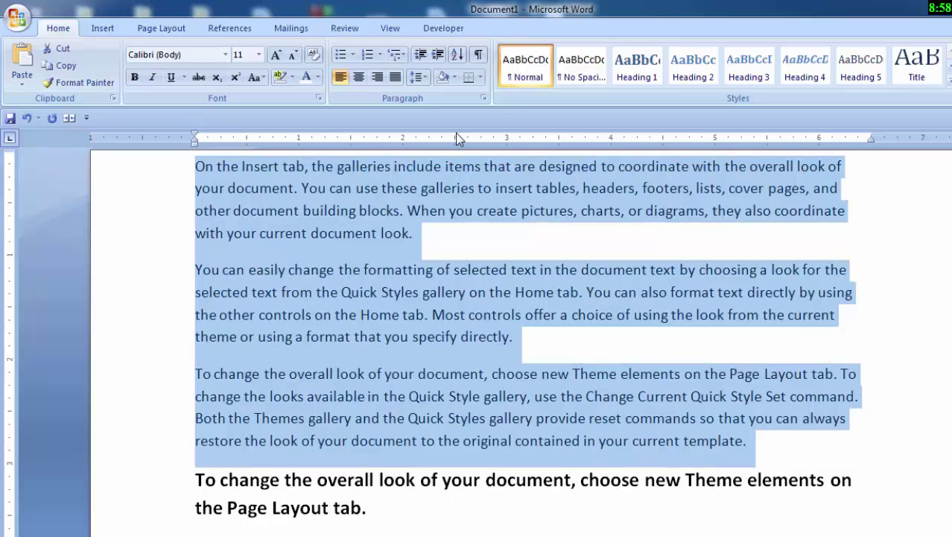
left_click(433, 241)
left_click_drag(431, 240, 202, 204)
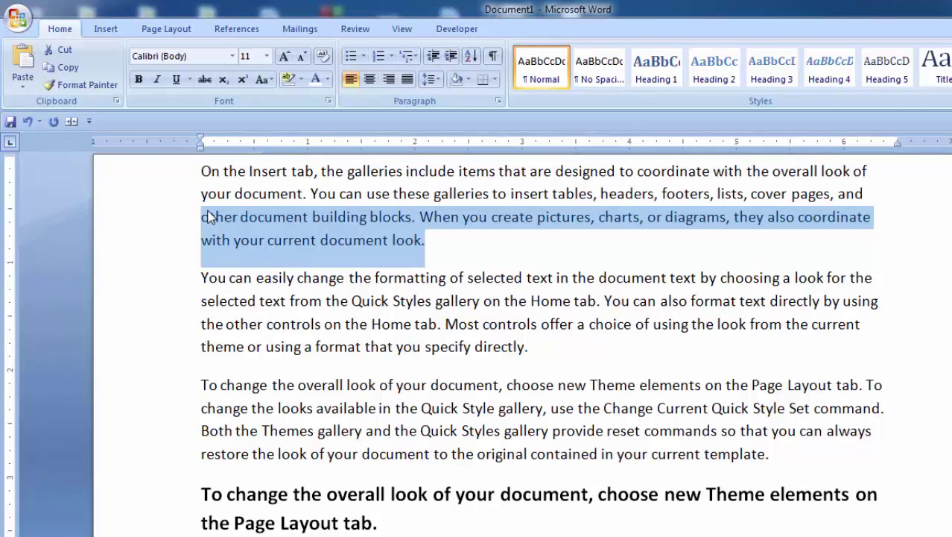
key("ctrl+b")
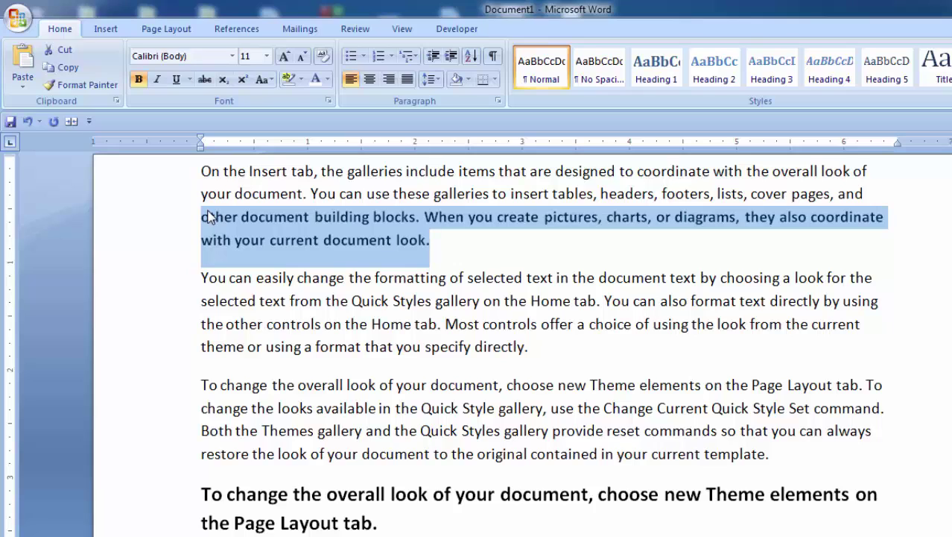
Deselect and reselect the bolded sentence, then move focus to the ribbon with F10.
left_click(210, 216)
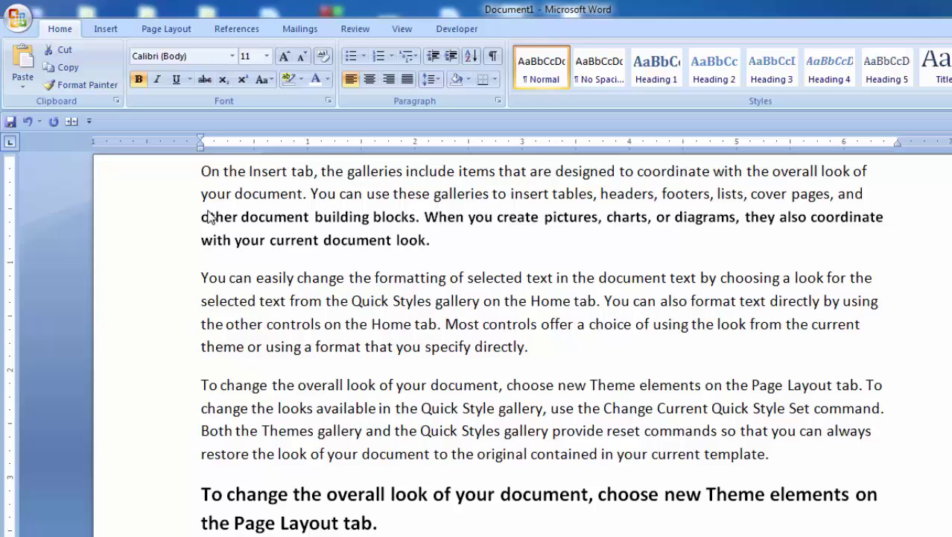
key("ctrl+shift+Down")
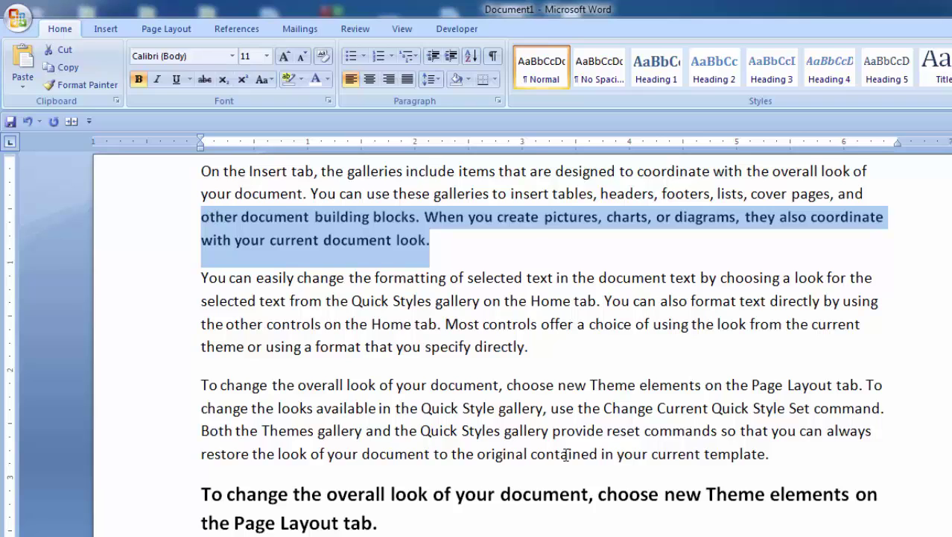
key("F10")
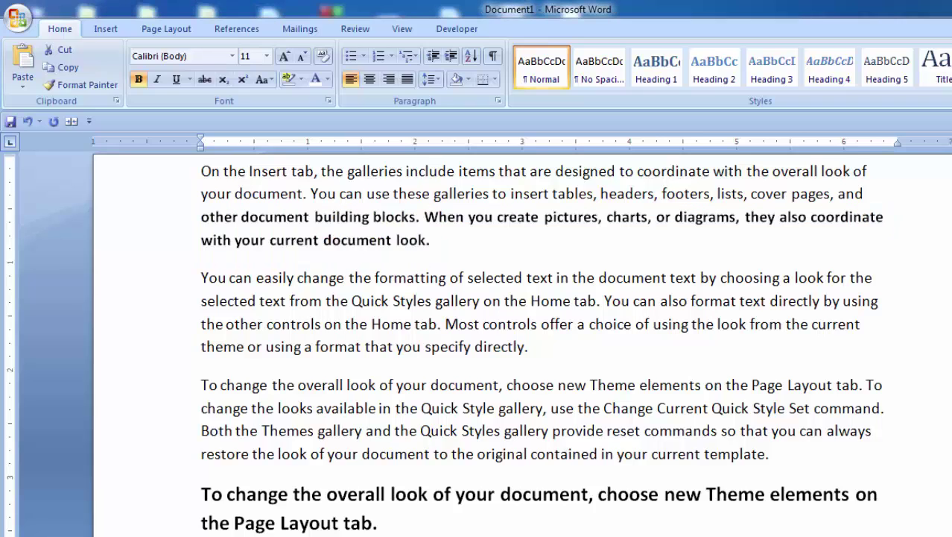